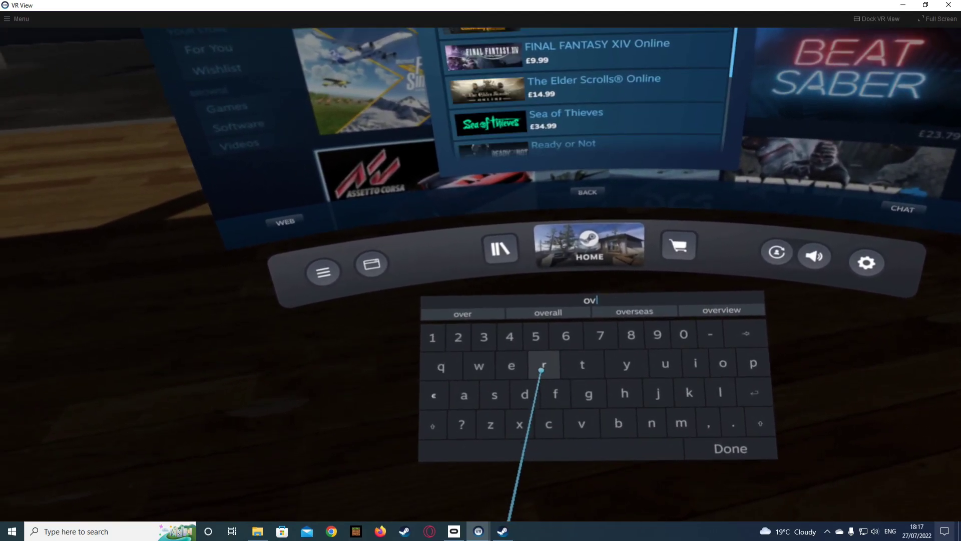
{"action": "type", "text": "r"}
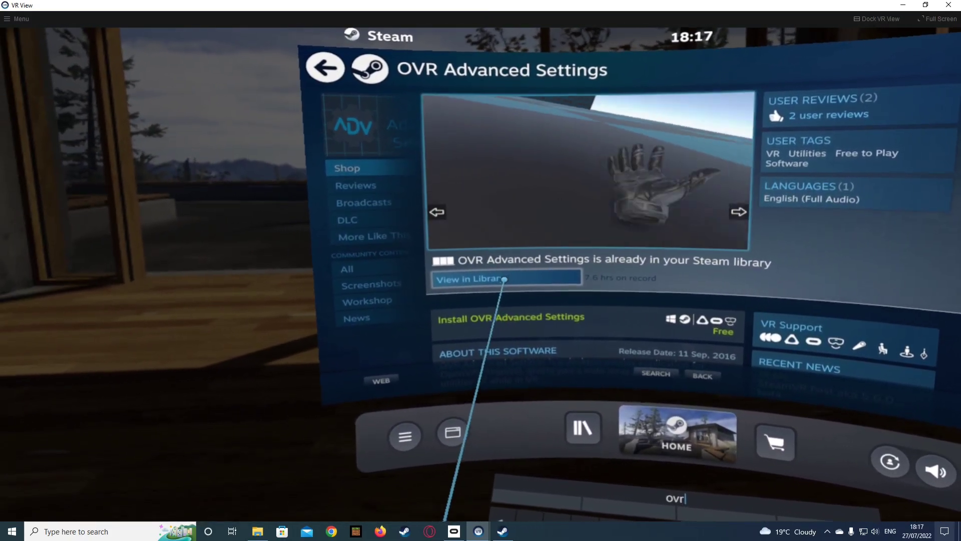
- Go from the OVR Advanced Settings store page to its library page with View in Library
{"action": "left_click", "coordinate": [504, 278]}
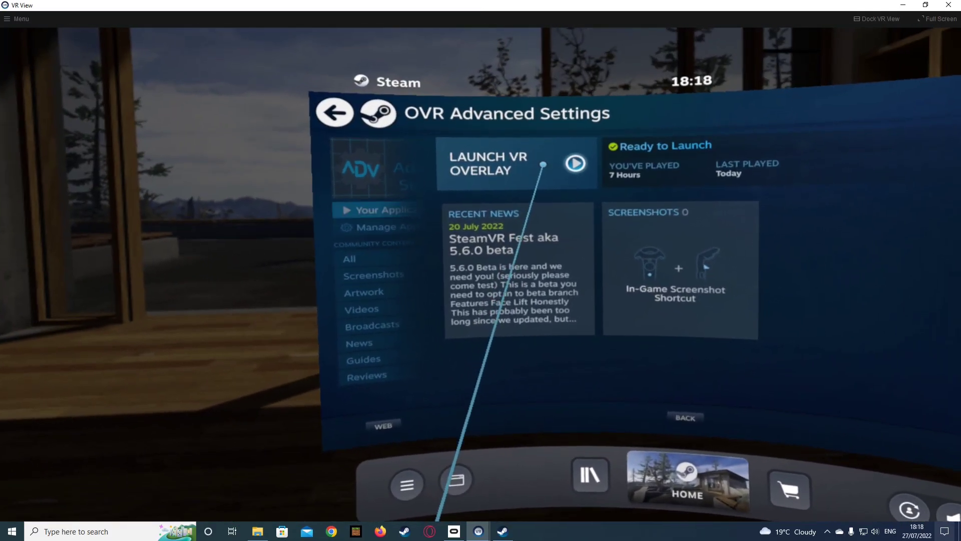
- Launch the OVR Advanced Settings VR overlay from its library page
{"action": "left_click", "coordinate": [543, 164]}
{"action": "type", "text": "ovr"}
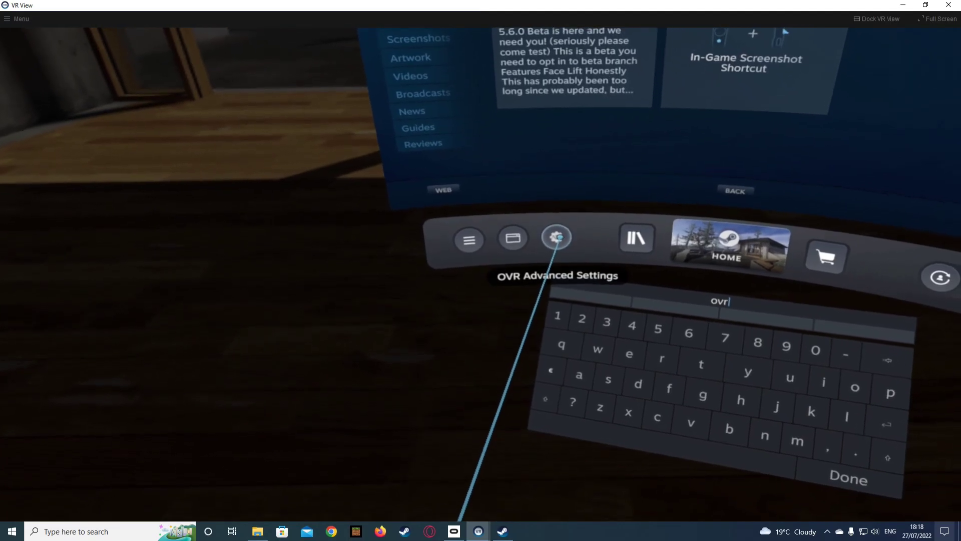
- Open the OVR Advanced Settings panel from its dashboard bar icon
{"action": "left_click", "coordinate": [549, 235]}
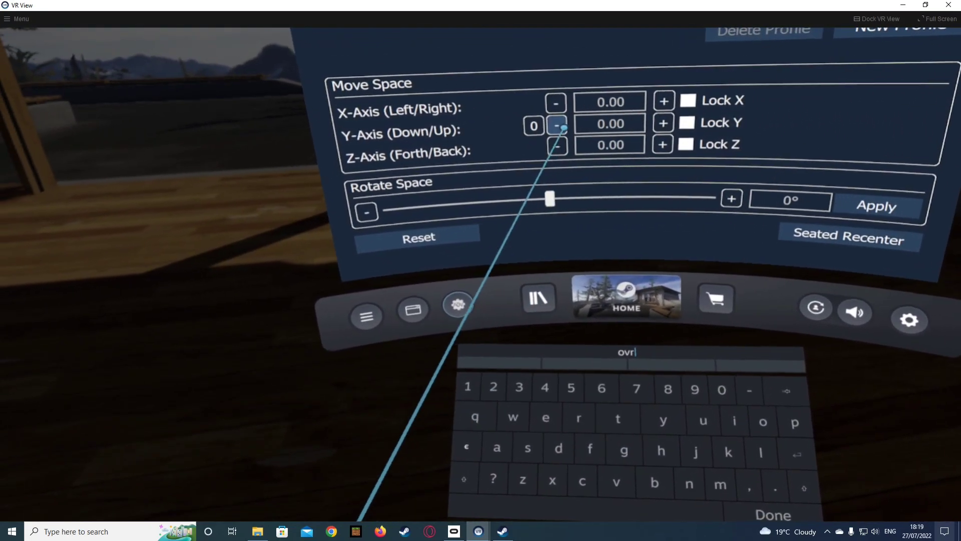
- Lower the Move Space Y-axis offset in three 0.10 decrements toward -0.30
{"action": "left_click", "coordinate": [543, 128]}
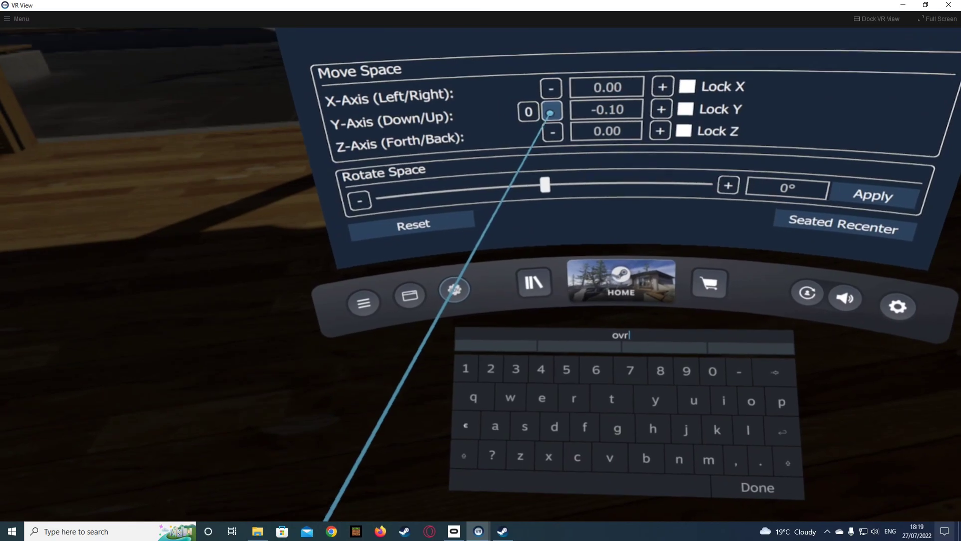
{"action": "left_click", "coordinate": [554, 122]}
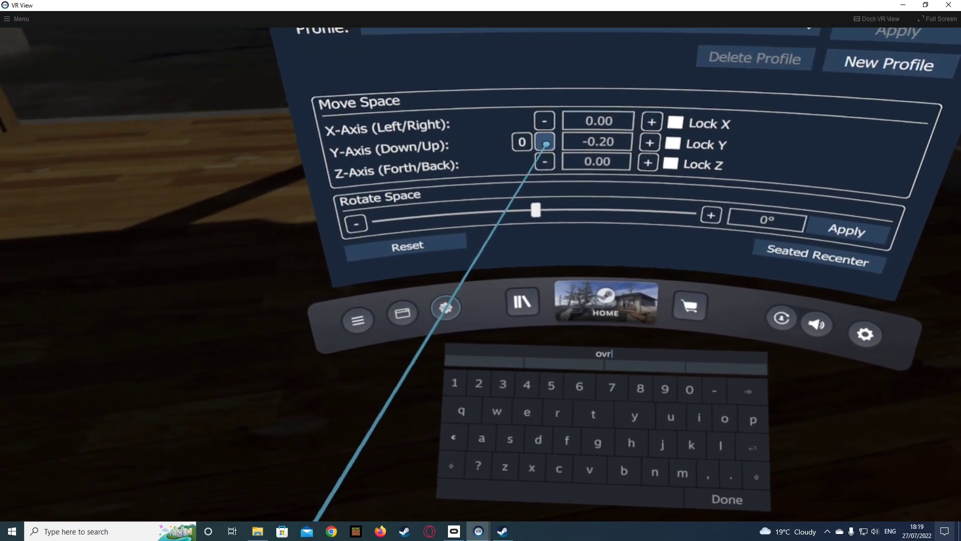
{"action": "type", "text": "ovr"}
{"action": "left_click", "coordinate": [546, 138]}
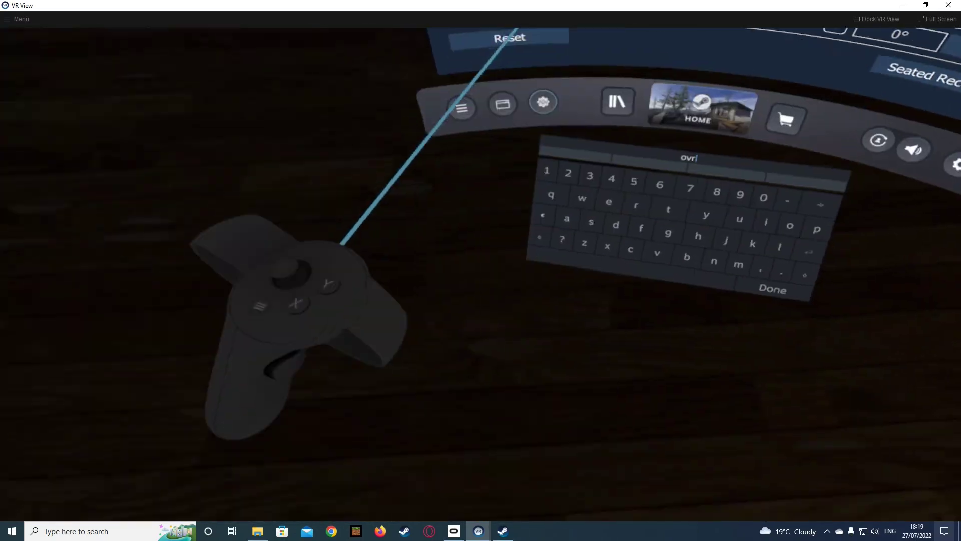